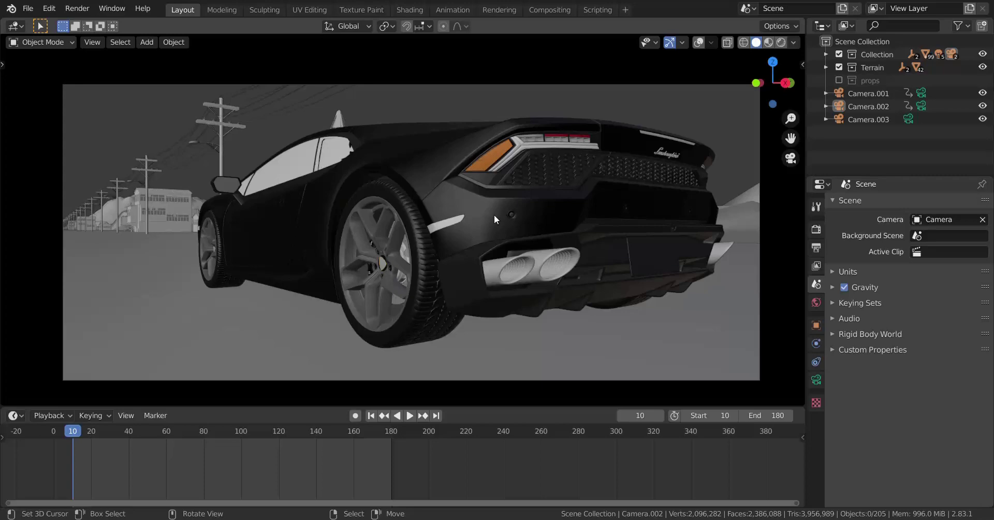
Play the camera animation in the viewport and review the Forced Eevee motion blur add-on's render settings
key("space")
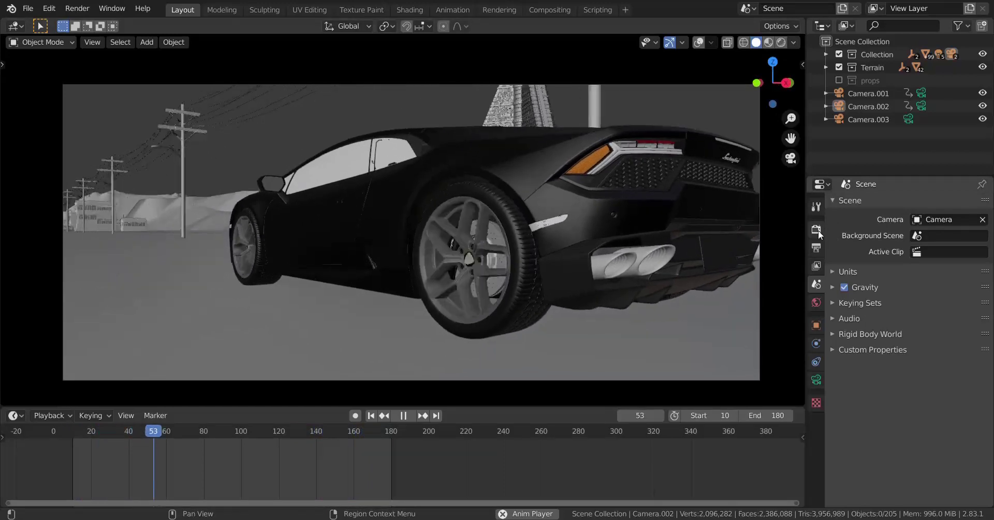
left_click(817, 229)
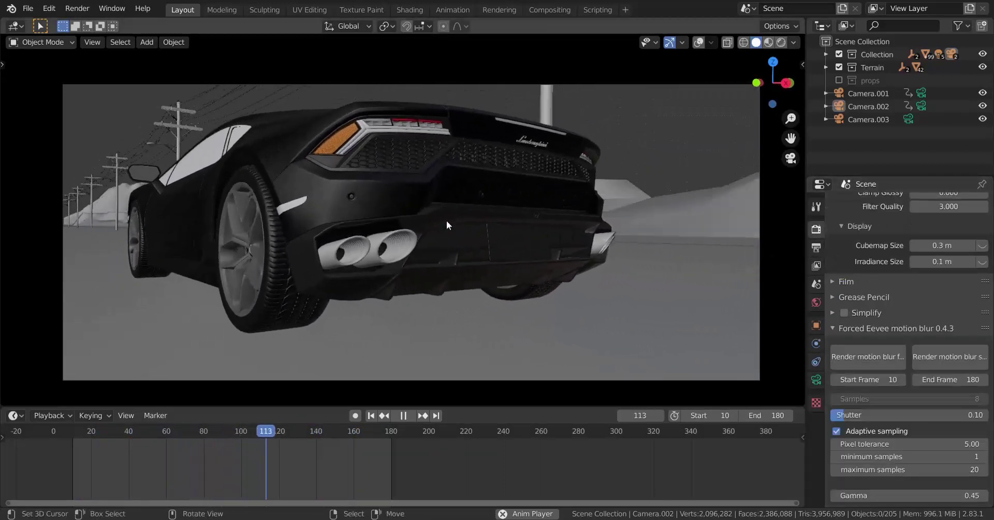
scroll(887, 335, "down", 2)
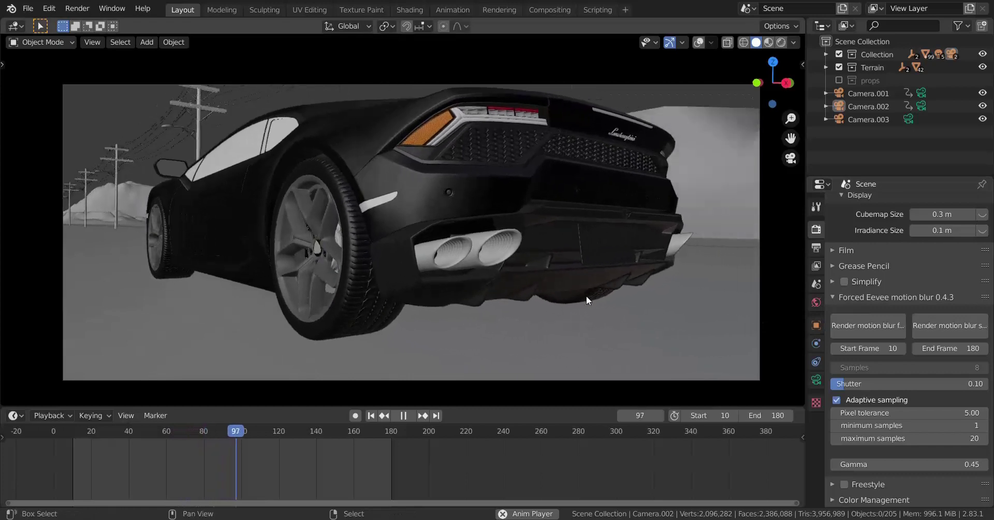
key("space")
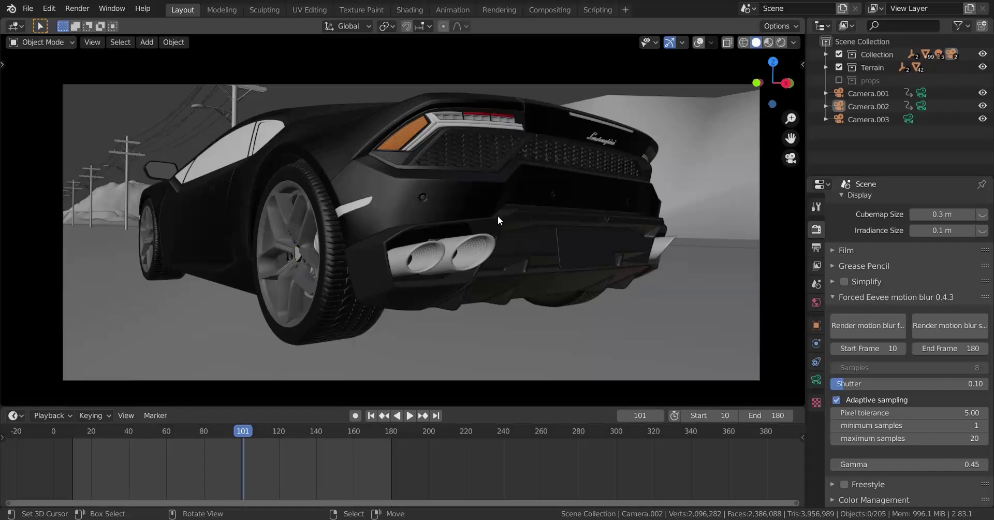
Change the Layout workspace's 3D viewport into a Video Sequencer using the combined Sequencer/Preview view
left_click(549, 10)
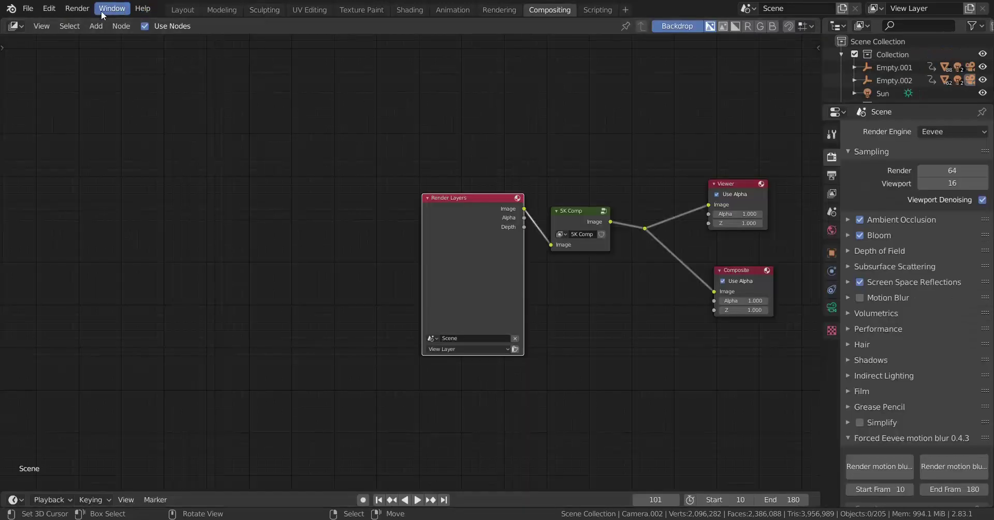
left_click(181, 9)
left_click(15, 26)
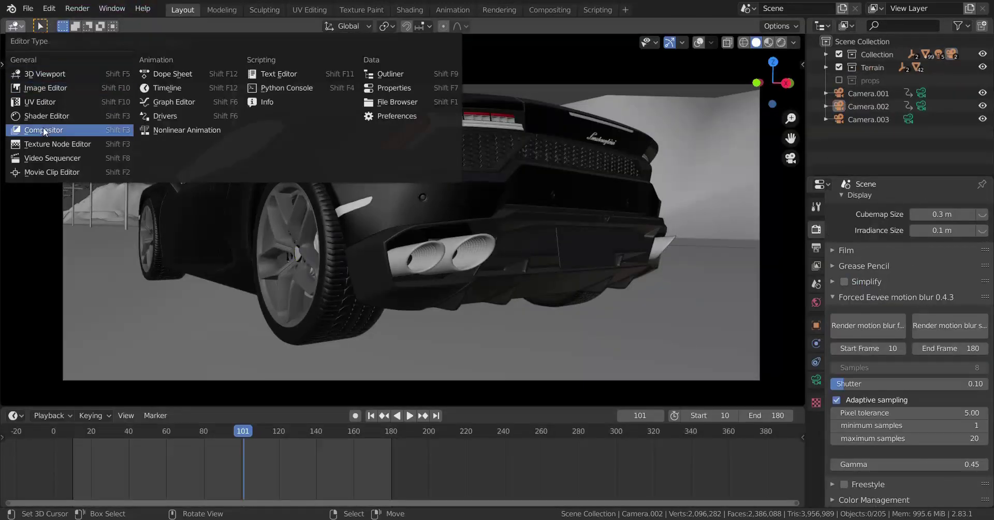
left_click(56, 158)
left_click(78, 24)
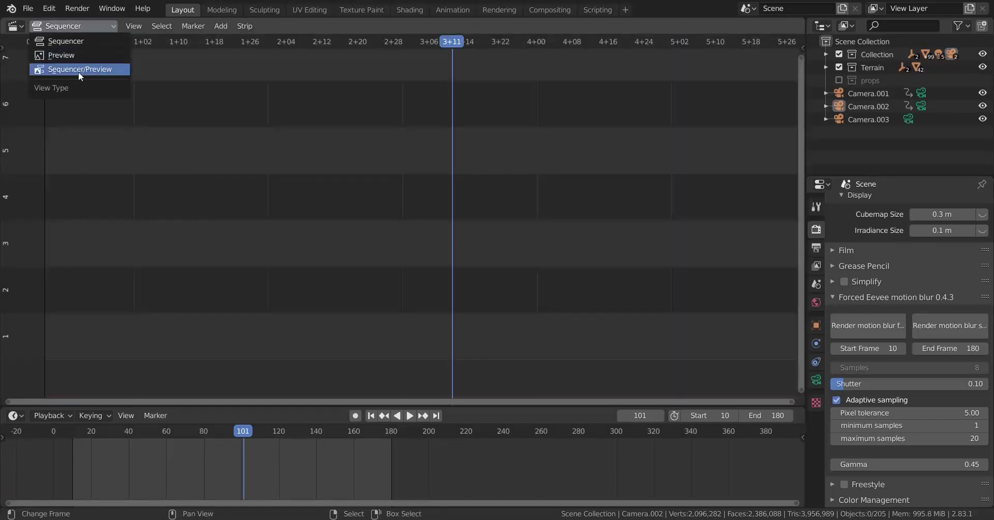
left_click(79, 70)
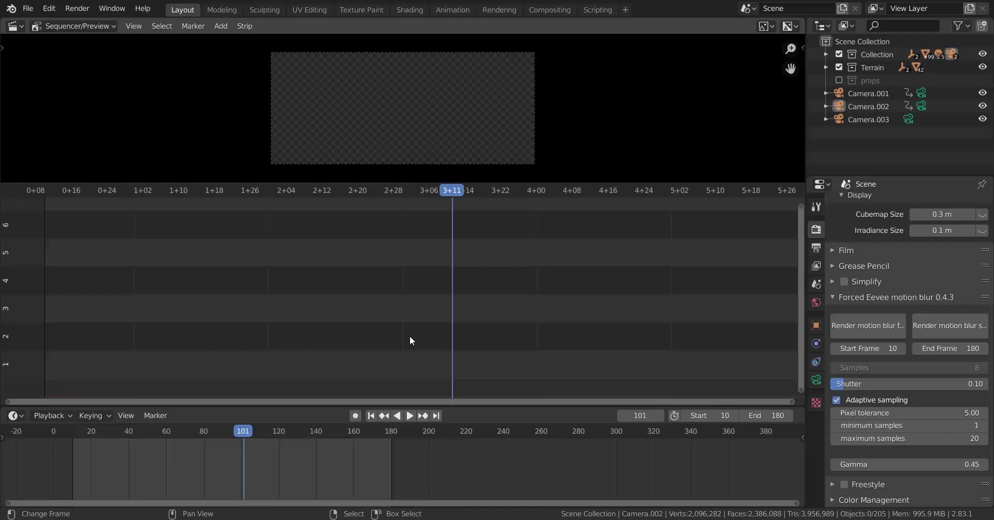
Merge the sequencer over the timeline area, split off a short area beneath it and set that area to Timeline
left_click_drag(3, 398, 7, 425)
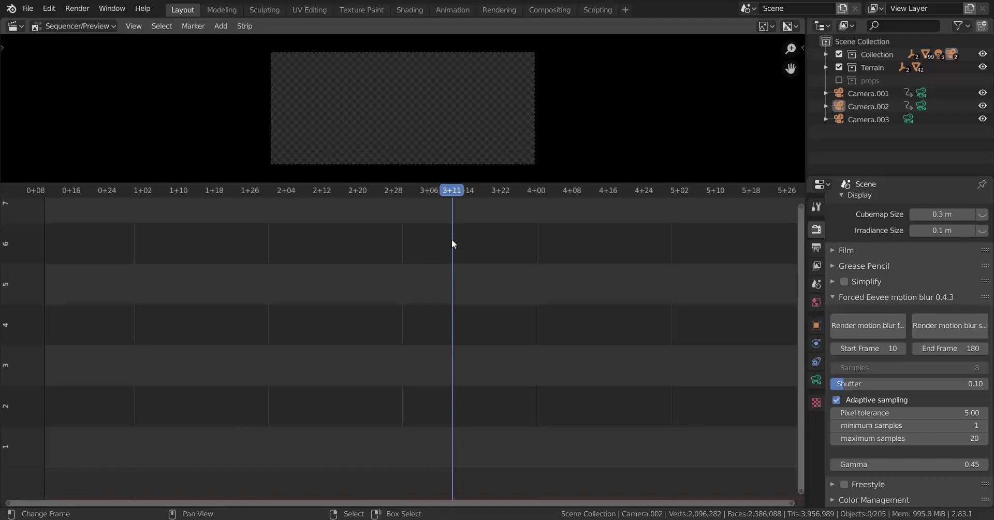
left_click_drag(5, 505, 21, 412)
left_click(14, 421)
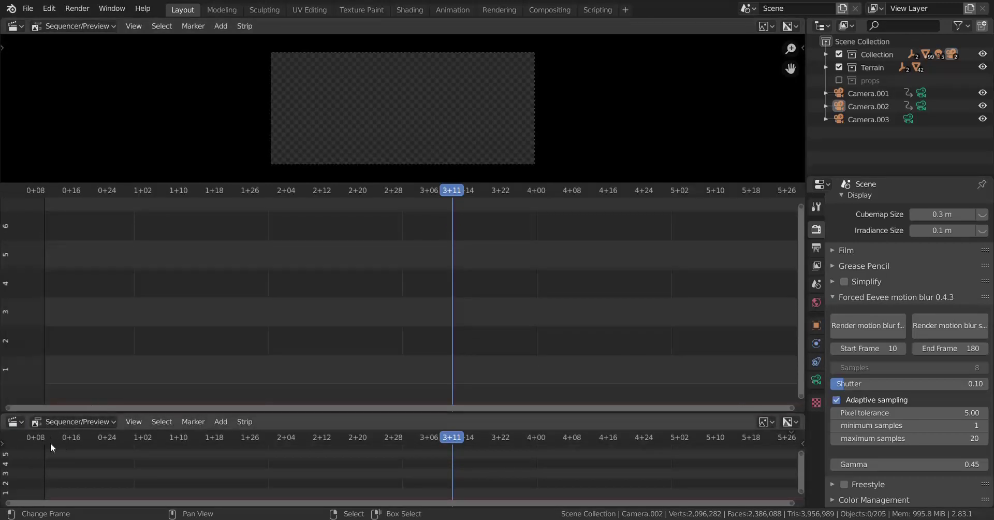
left_click(15, 421)
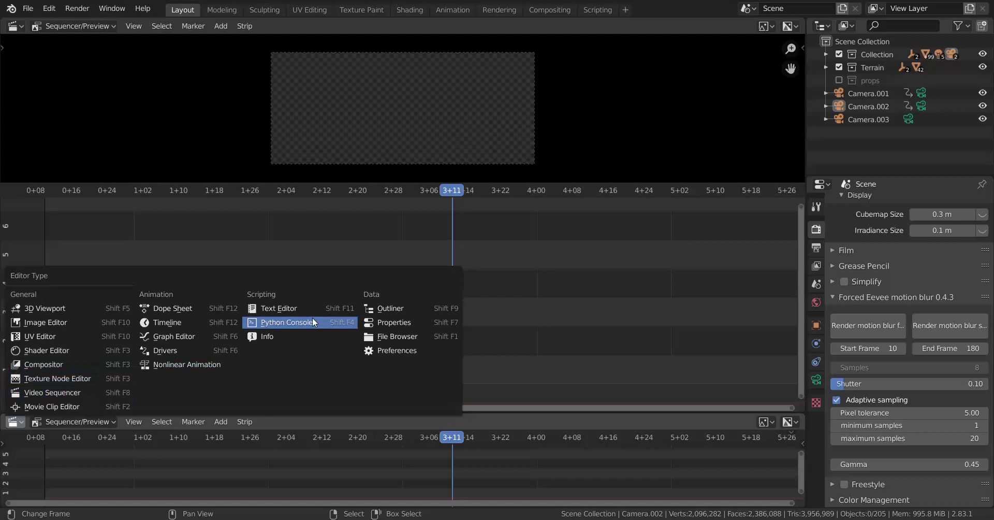
left_click(208, 322)
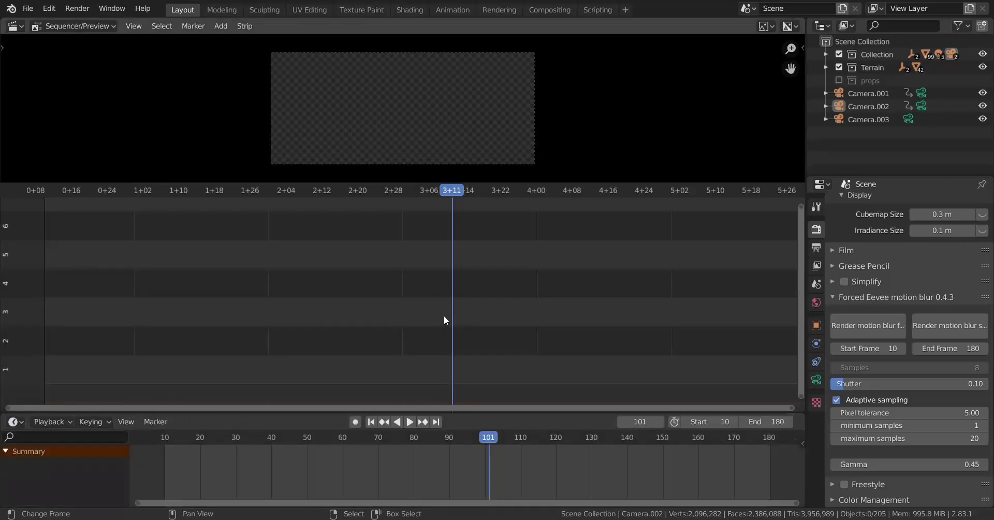
Place the 0015.jpg image sequence strip from the 4. Scene 3 folder on channel 2, starting at frame 10
left_click(371, 422)
key("shift+a")
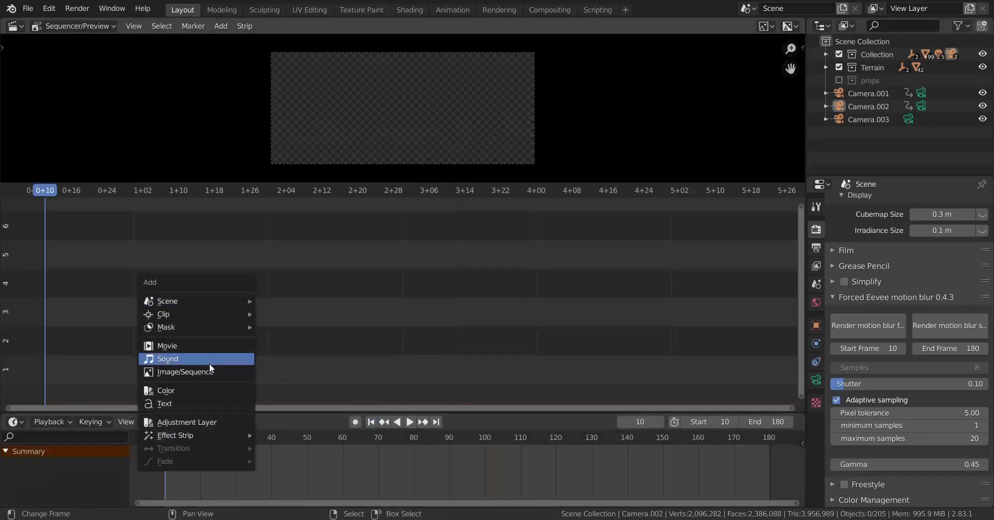
key("Escape")
key("ctrl+v")
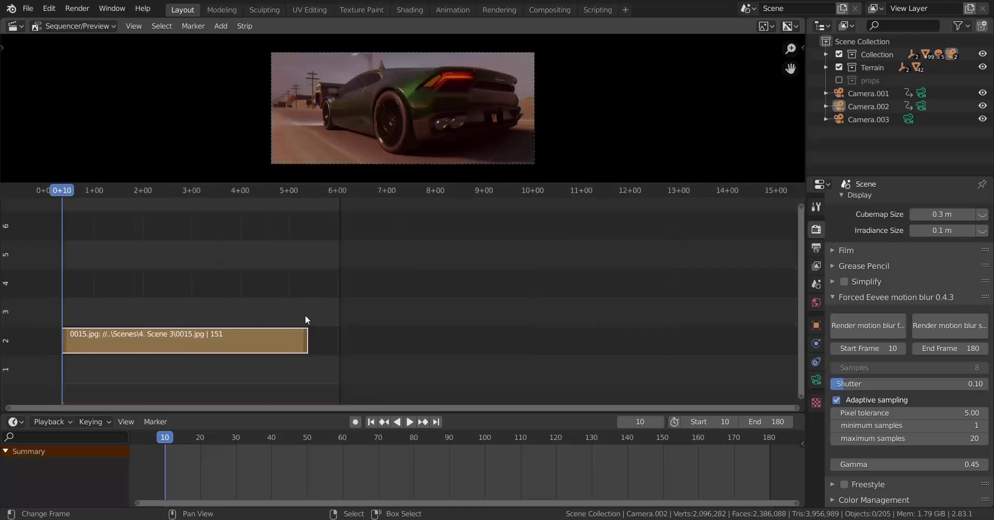
Find the last frame of the image sequence strip and set the scene's end frame to 160
left_click(309, 315)
scroll(560, 306, "down", 4)
scroll(560, 305, "up", 3)
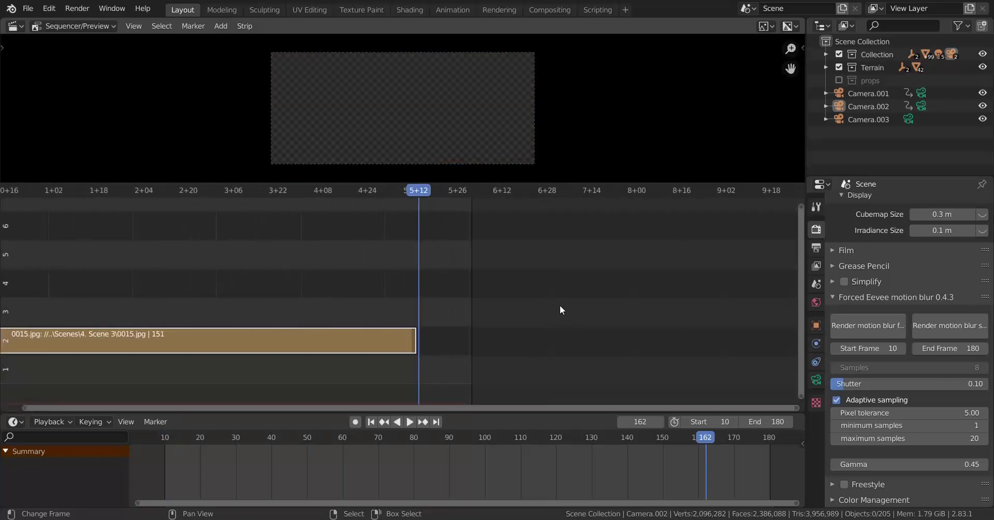
key("Left")
key("Left")
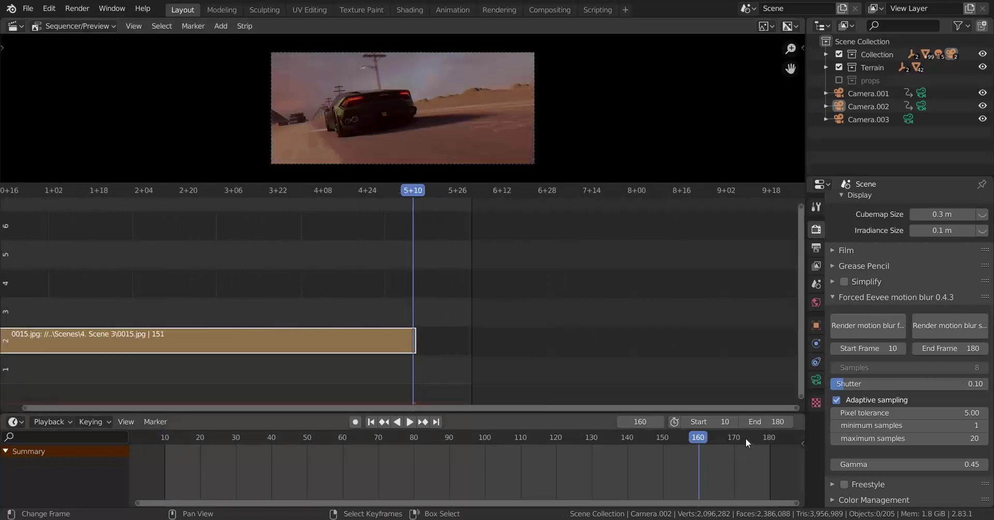
left_click(766, 422)
type("160")
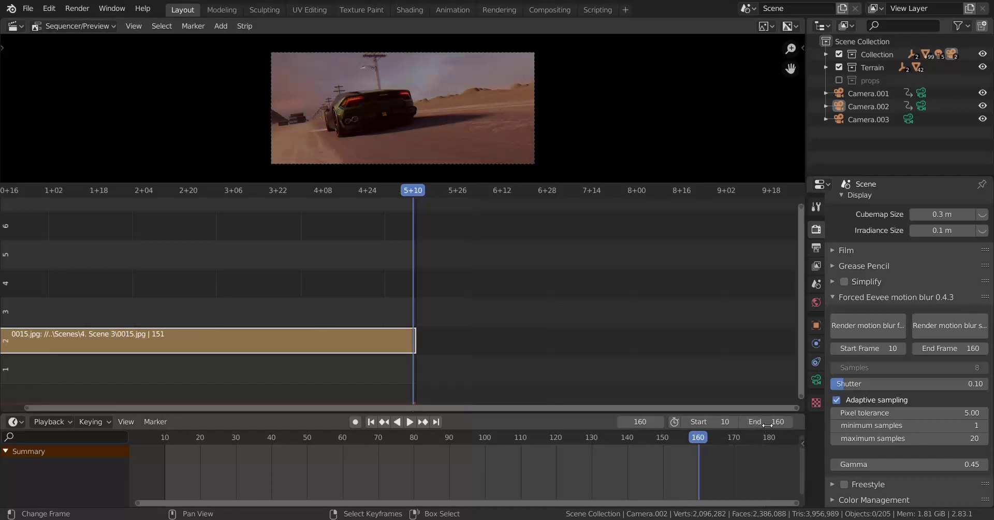
key("Return")
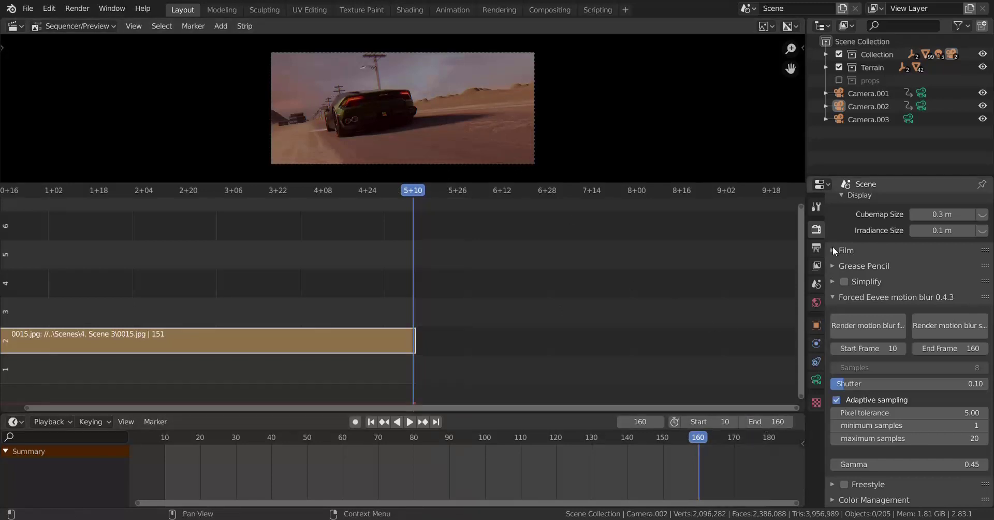
Show the output properties and switch the sequencer to the Preview-only view with the image enlarged
left_click(817, 248)
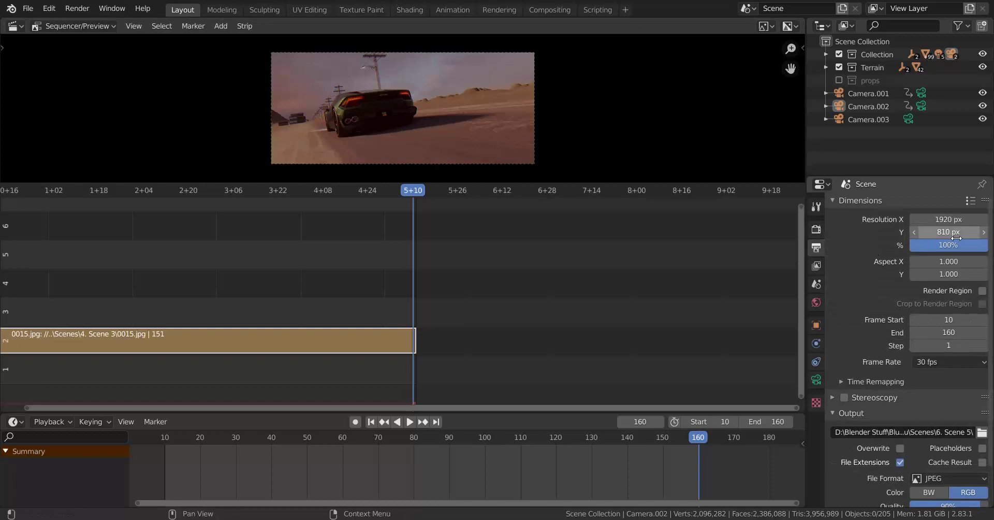
left_click(98, 26)
left_click(62, 53)
scroll(360, 154, "up", 3)
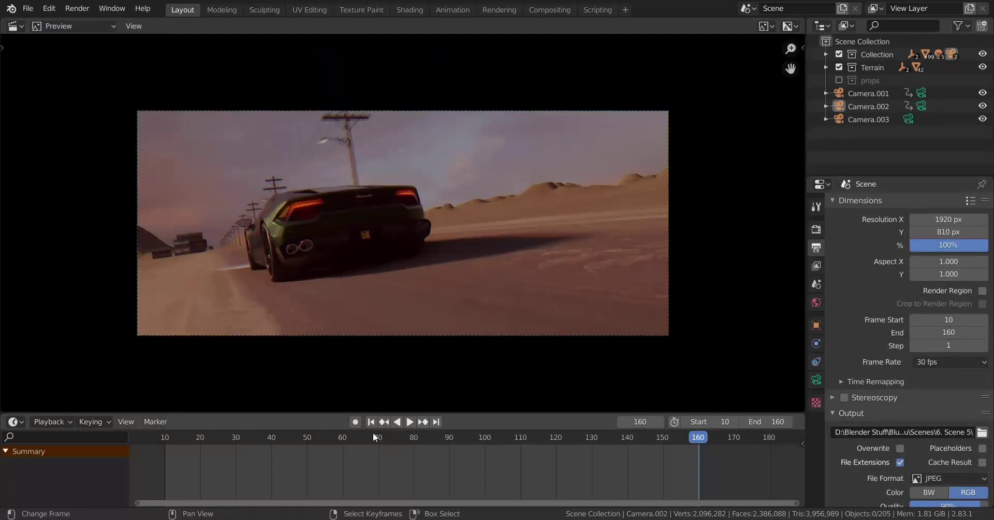
Play back the rendered car sequence from the first frame to examine its motion blur
key("shift+Left")
scroll(429, 298, "up", 1)
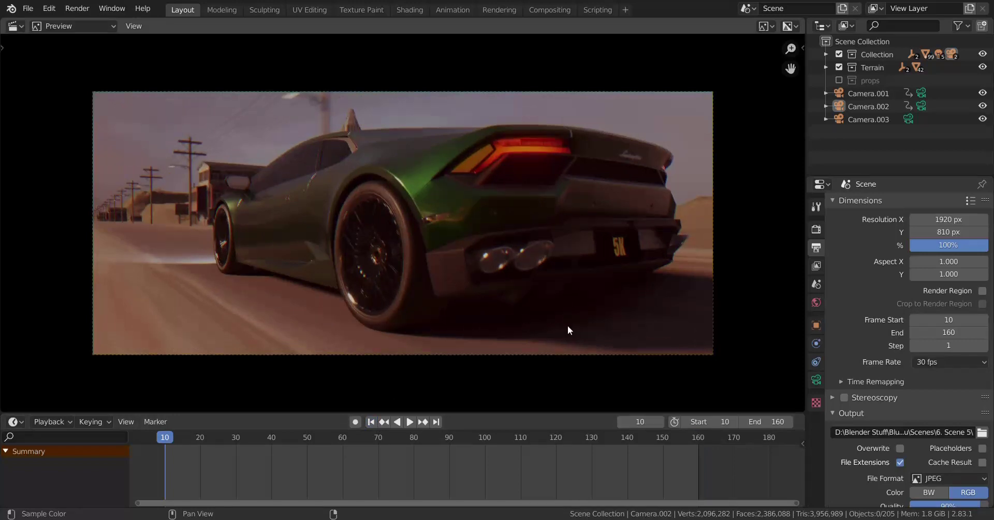
key("space")
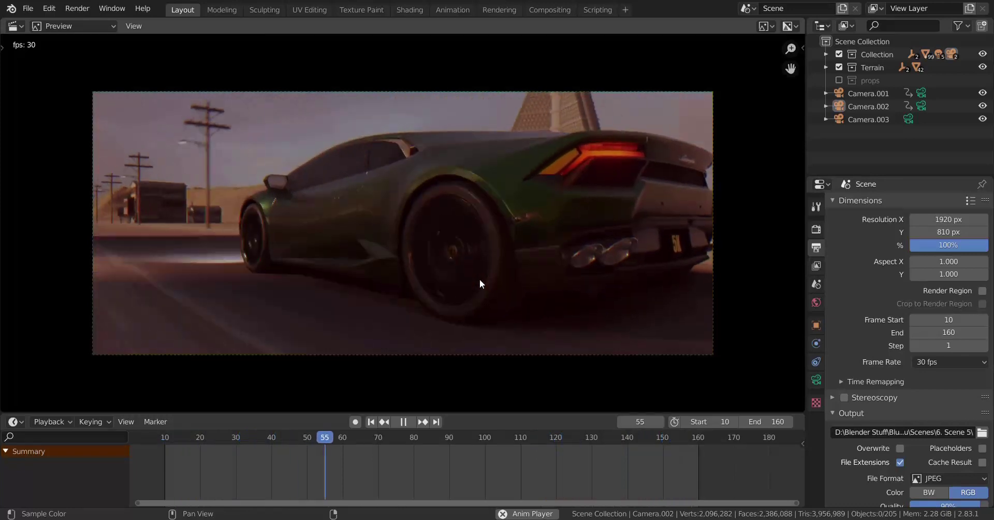
key("space")
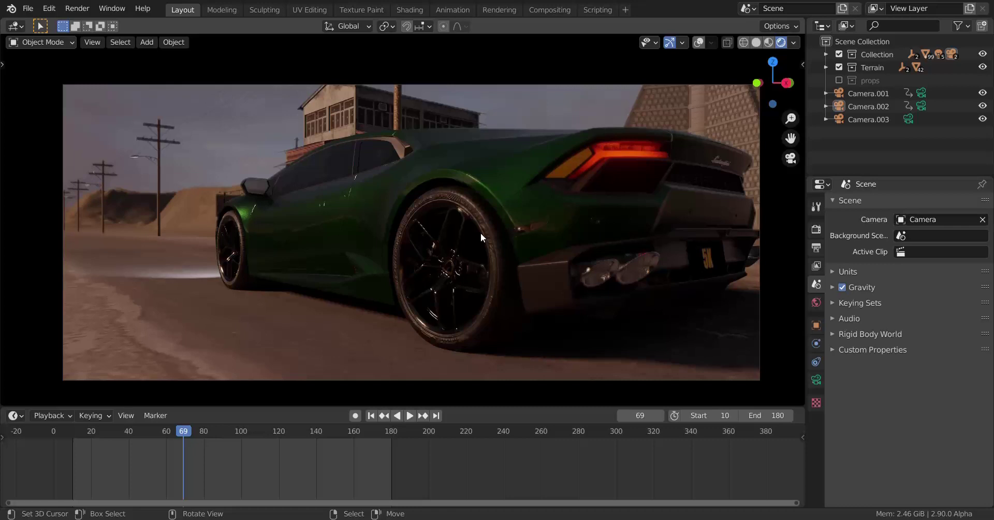
Enable Motion Blur in the Eevee render settings and expand its options
left_click(818, 234)
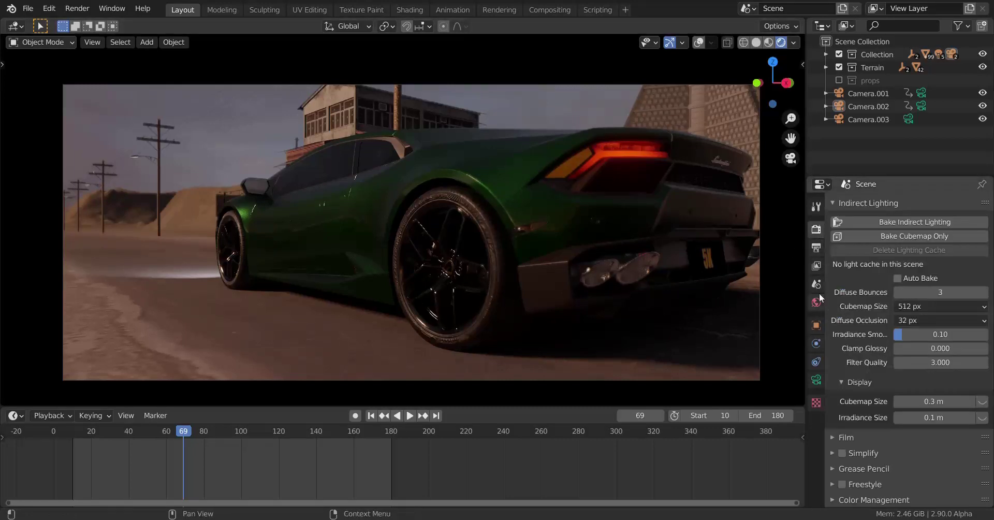
scroll(922, 262, "up", 15)
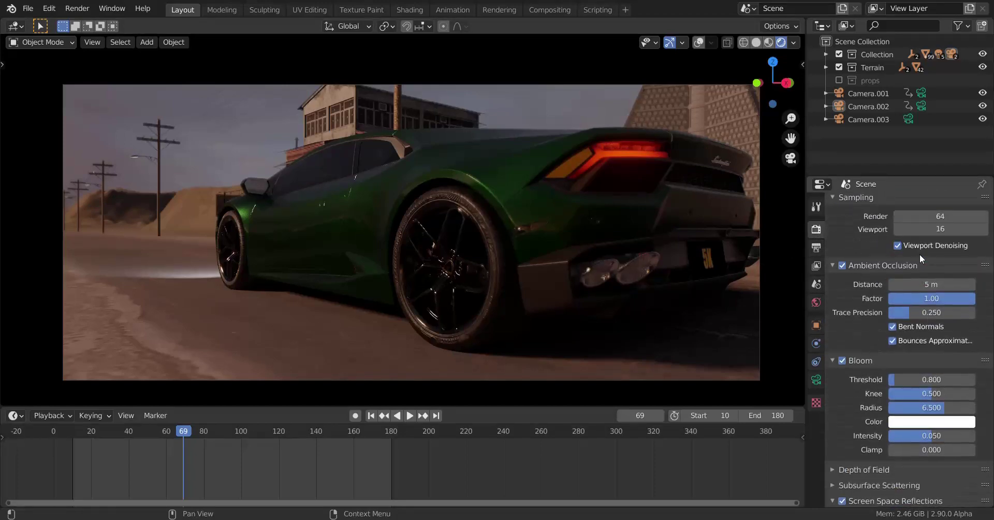
scroll(920, 254, "up", 1)
scroll(891, 309, "down", 15)
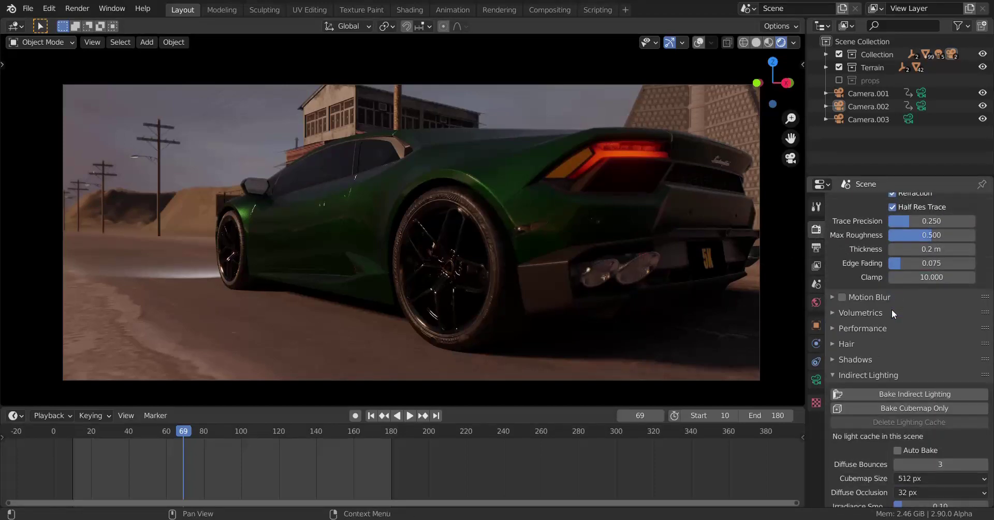
scroll(892, 309, "down", 8)
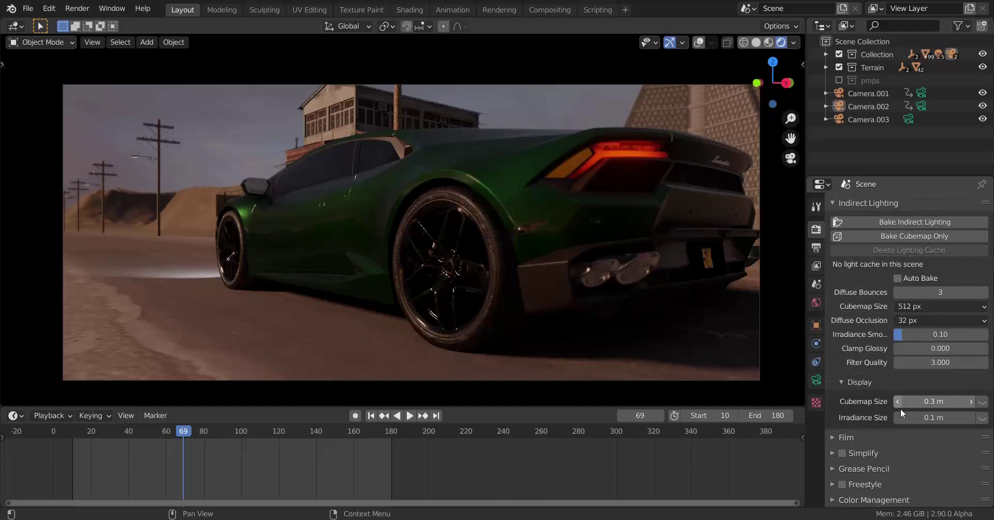
scroll(883, 438, "up", 3)
scroll(884, 436, "up", 5)
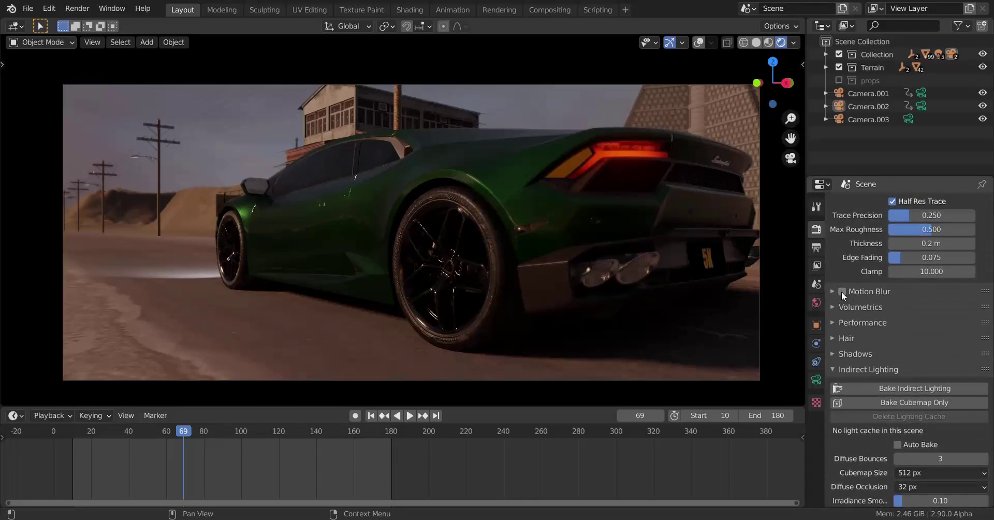
scroll(841, 291, "up", 15)
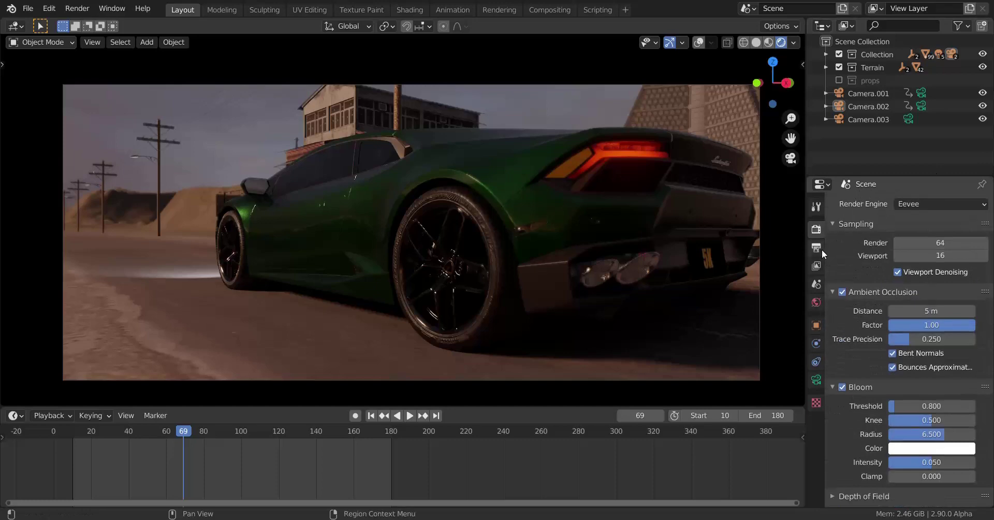
scroll(939, 323, "down", 15)
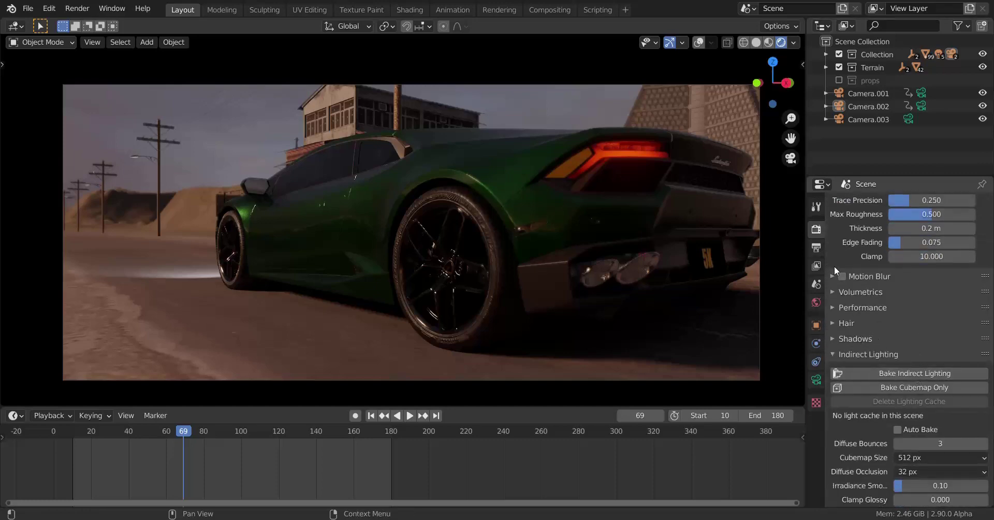
left_click(842, 277)
left_click(833, 276)
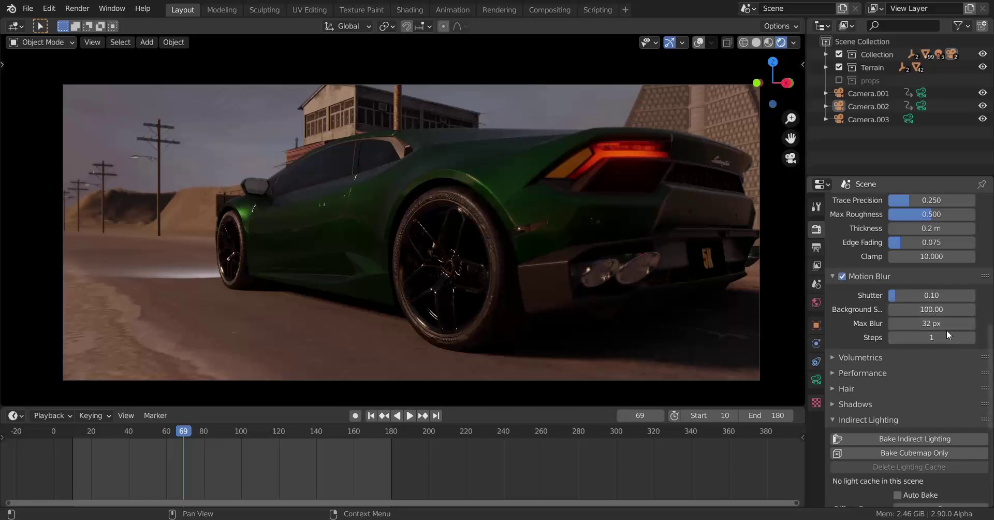
Render a still image of frame 69 with motion blur
left_click(87, 12)
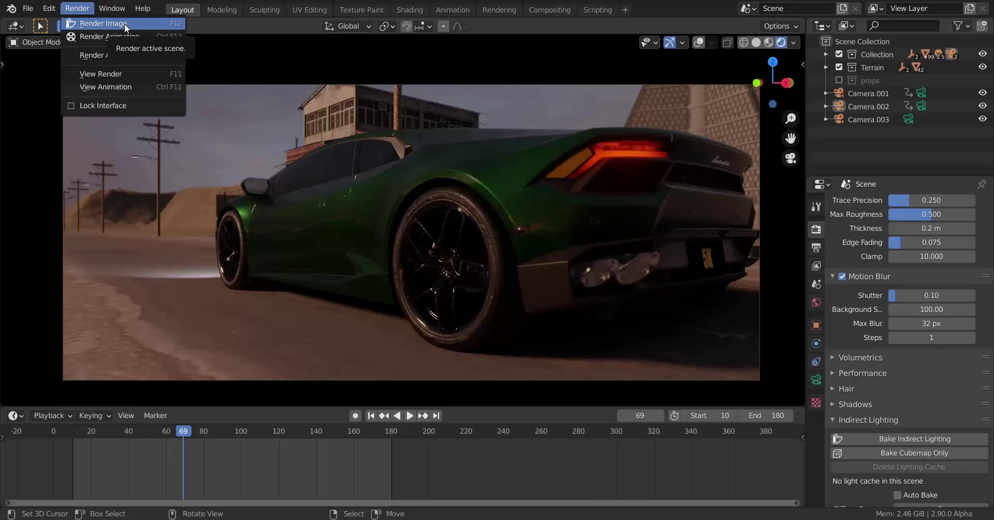
left_click(132, 32)
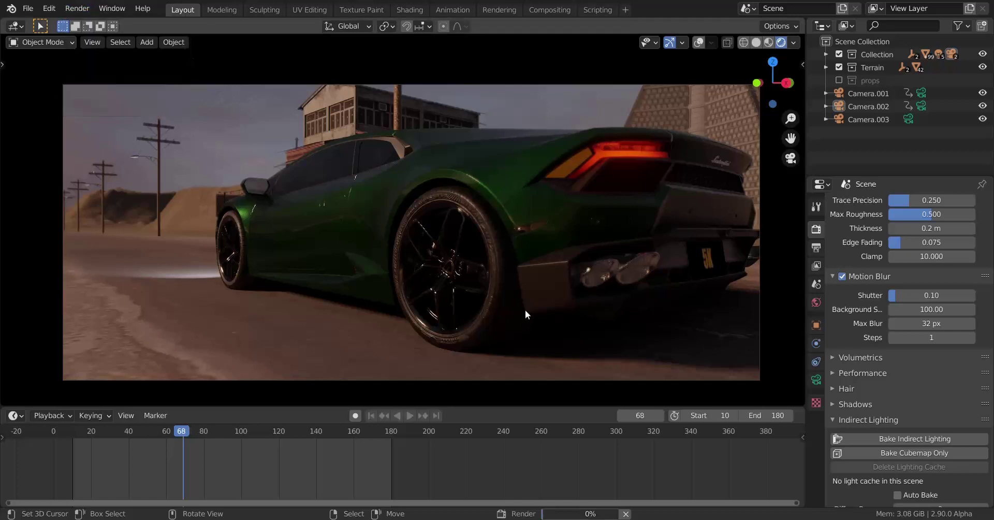